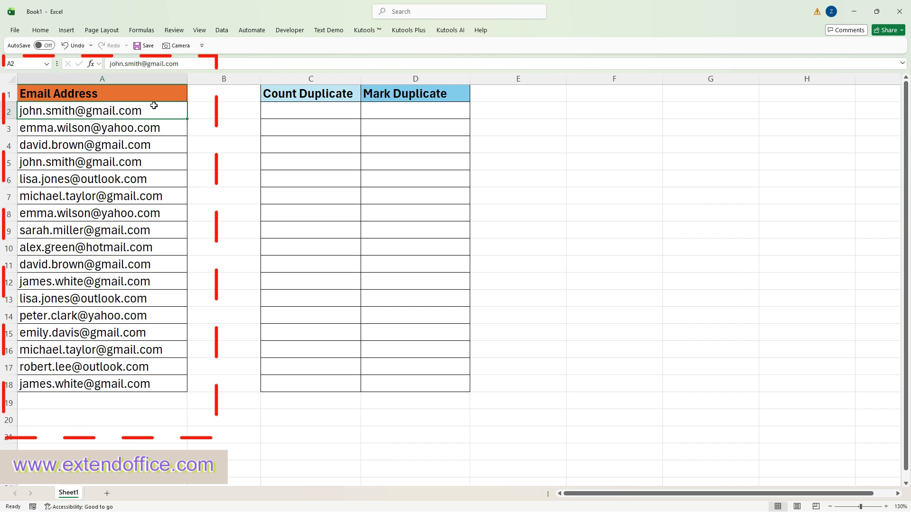
Enter =COUNTIF($A$2:$A$18,A2) in C2 and fill the formula down to C18
left_click(299, 111)
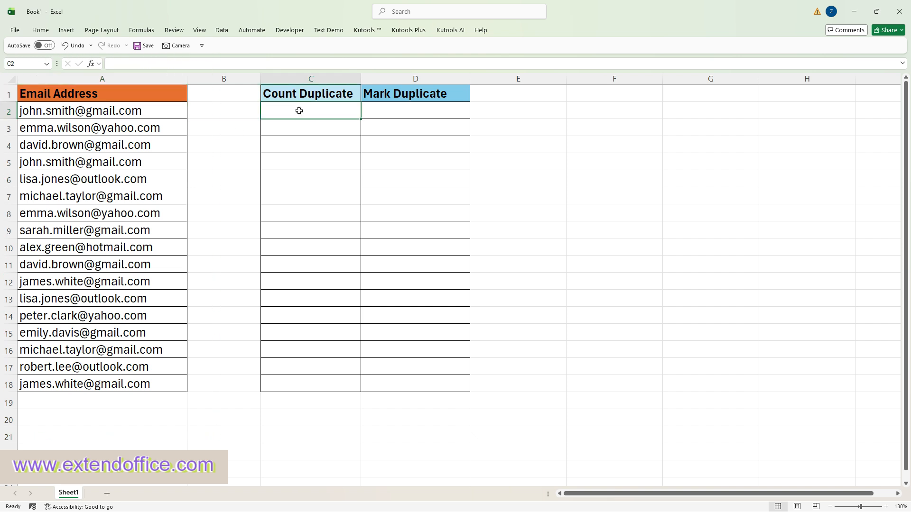
type("=c")
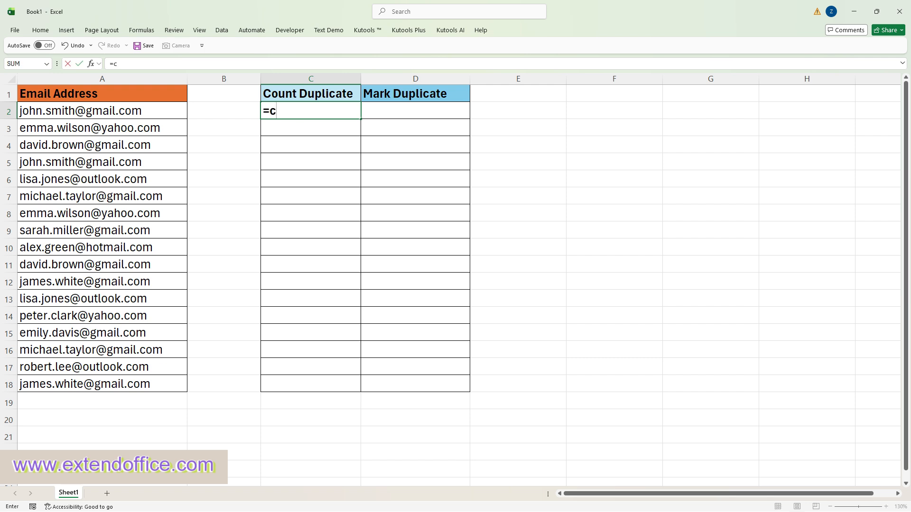
type("ountif(")
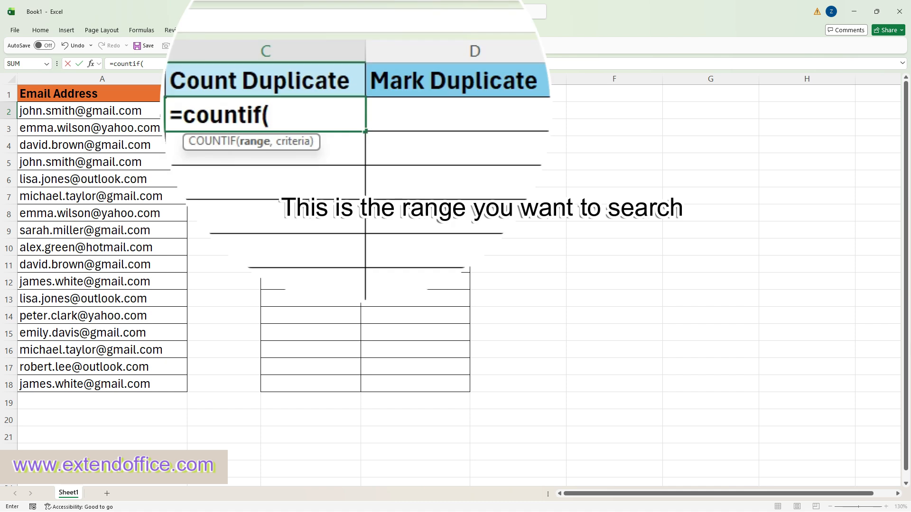
left_click_drag(142, 111, 146, 382)
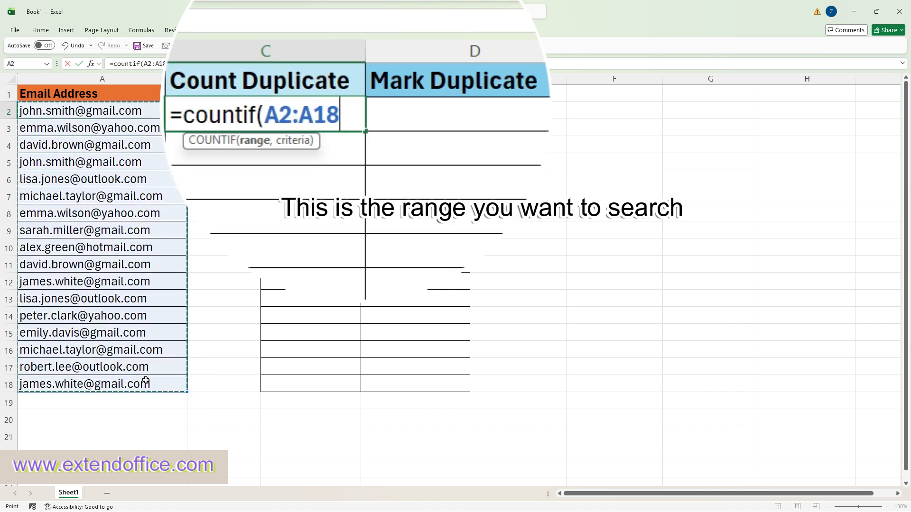
key("F4")
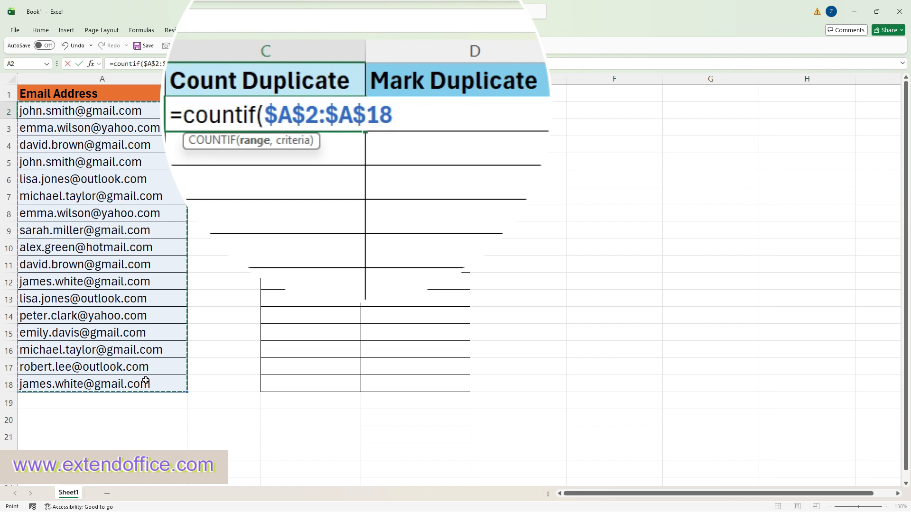
type(",")
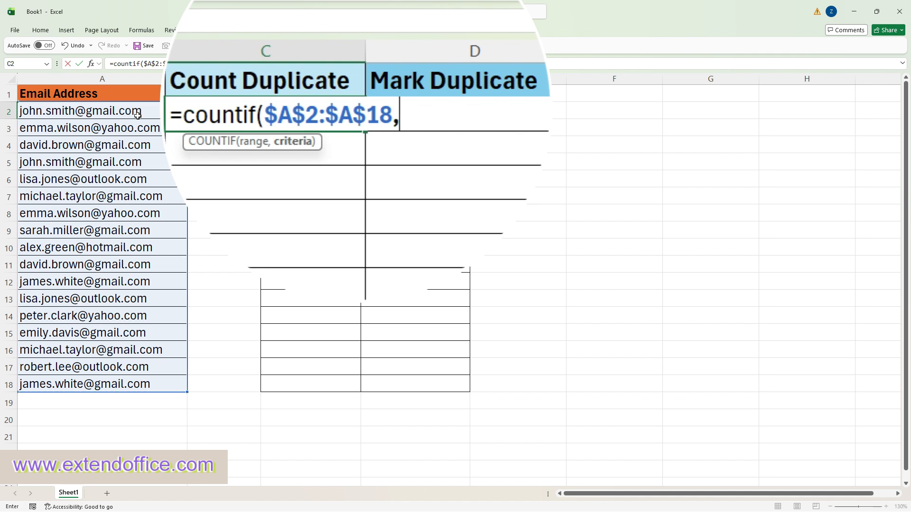
left_click(137, 115)
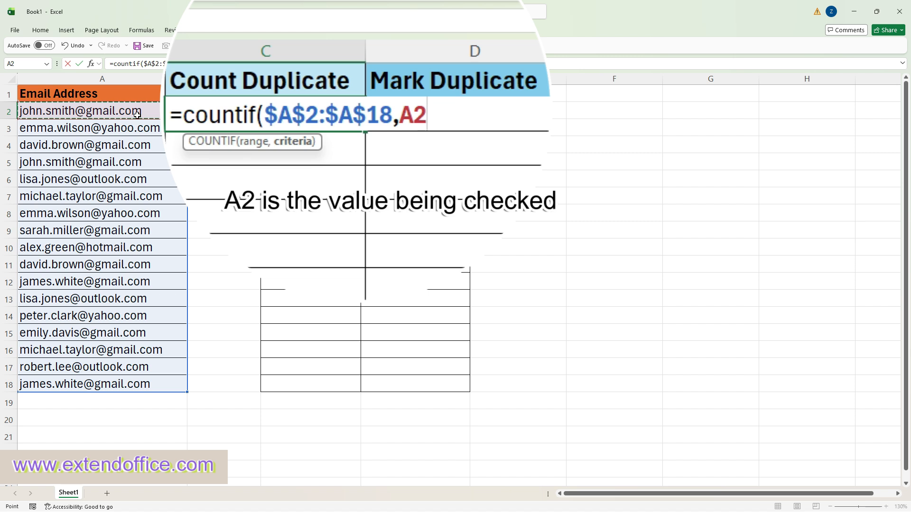
type(")")
key("Return")
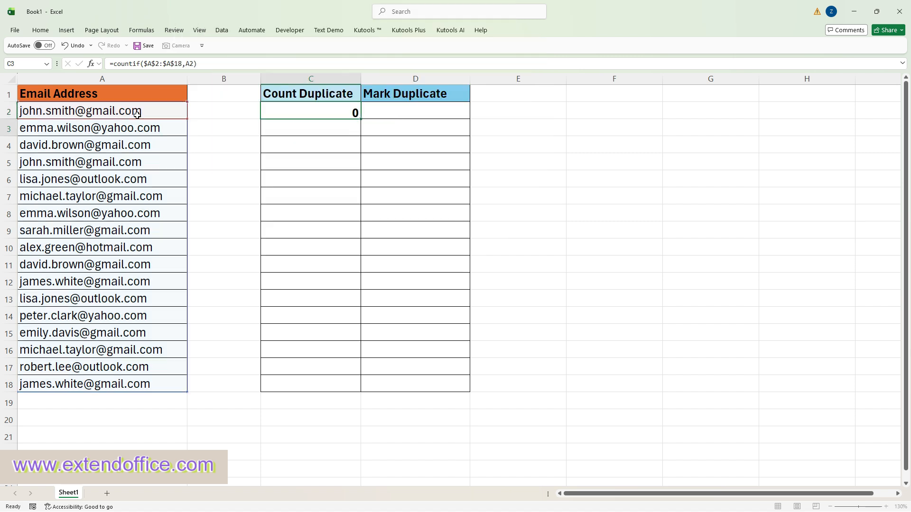
left_click(335, 109)
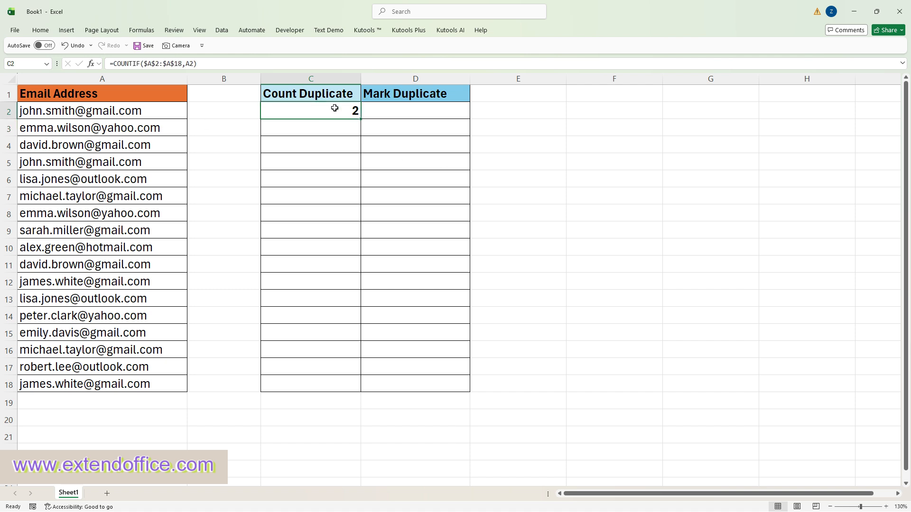
left_click_drag(362, 118, 336, 383)
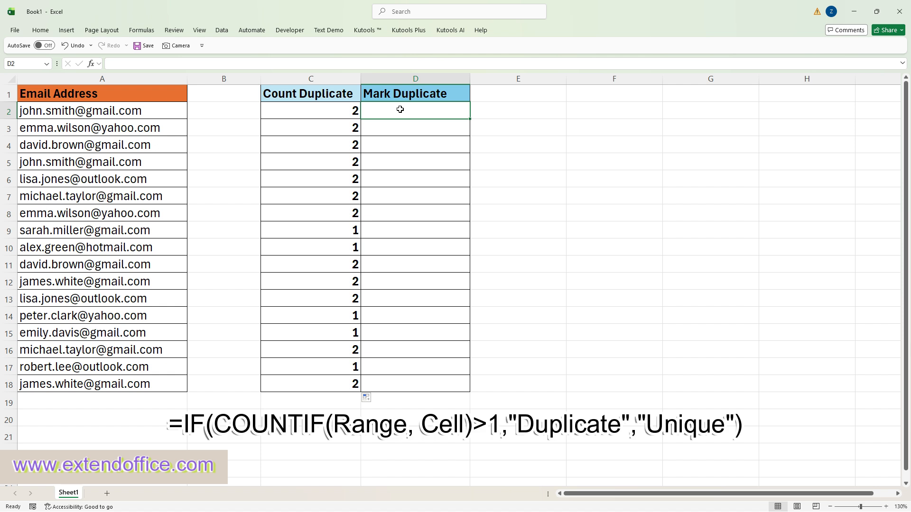
Begin an IF formula in D2 whose logical test starts with COUNTIF($A$2:$A$18,A2)
type("=")
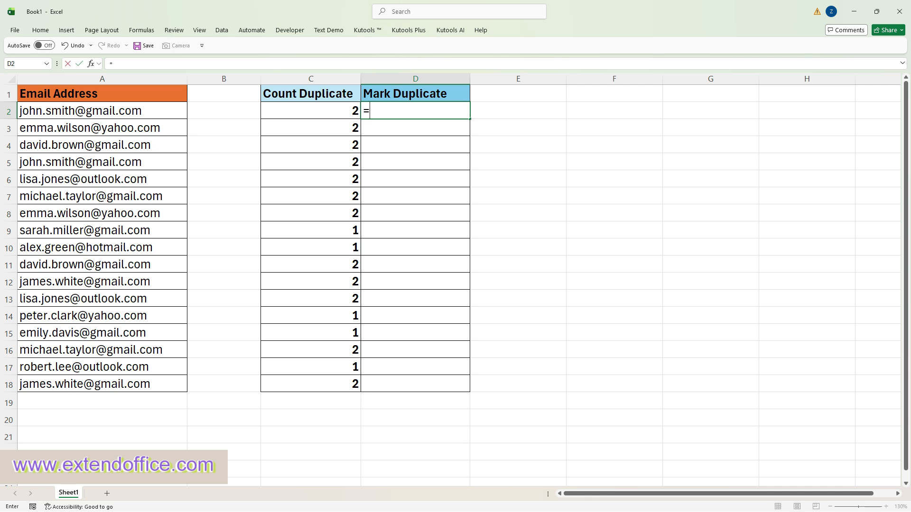
type("If")
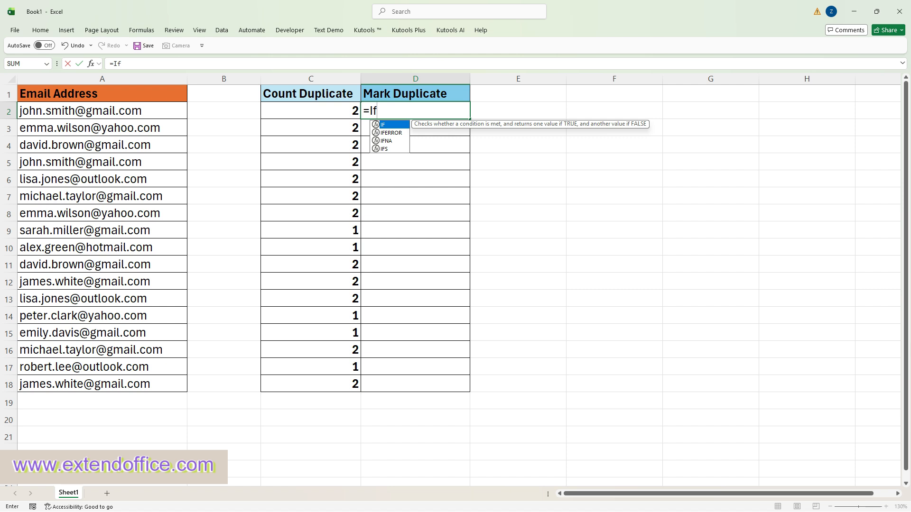
type("(cou")
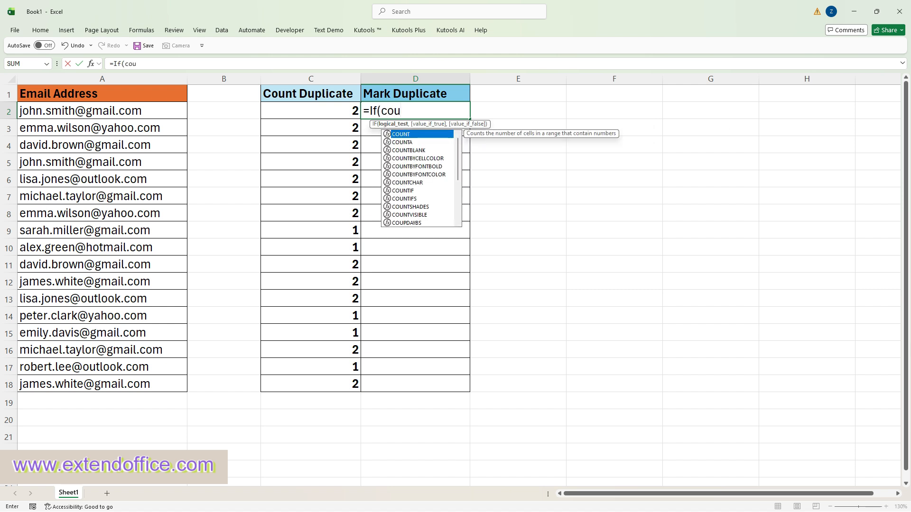
type("ntif(")
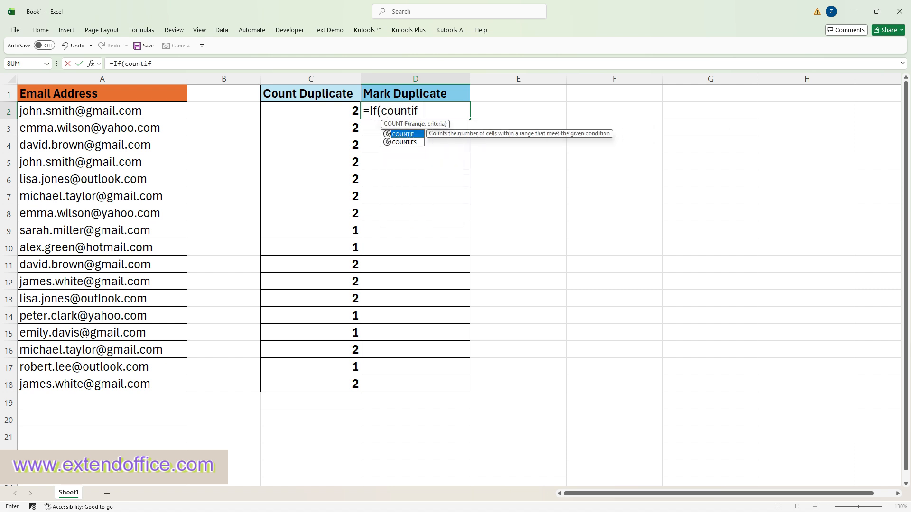
left_click_drag(152, 119, 148, 382)
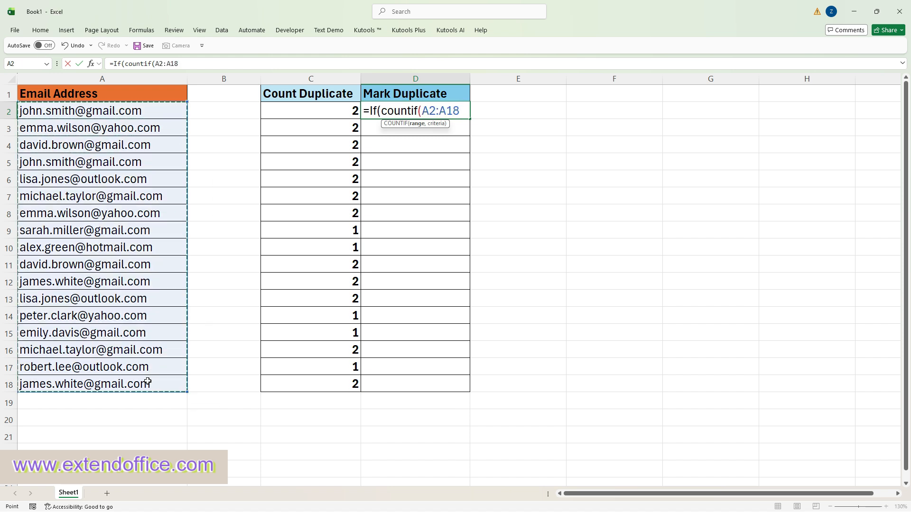
key("F4")
type(",")
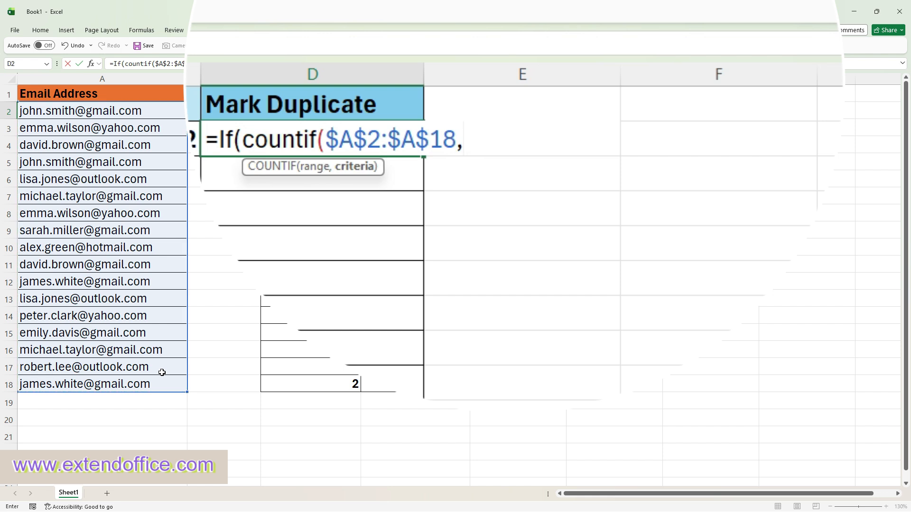
left_click(162, 116)
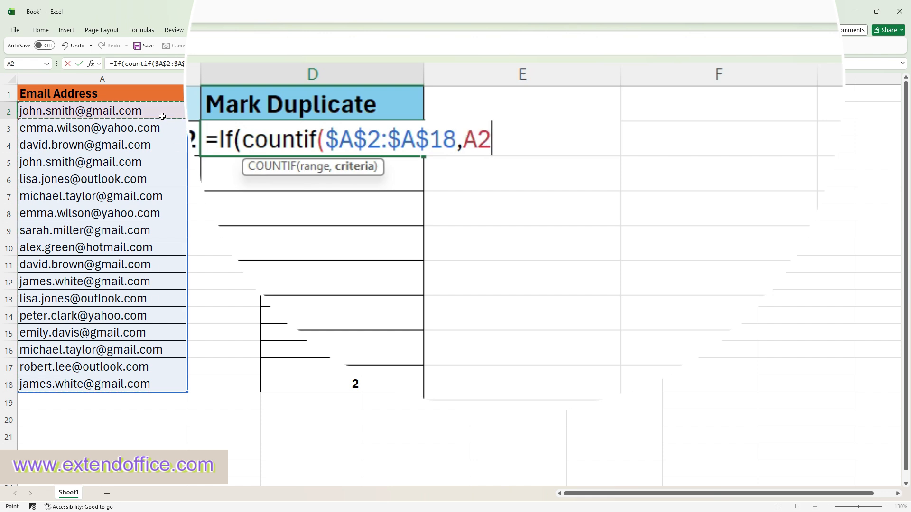
type(")")
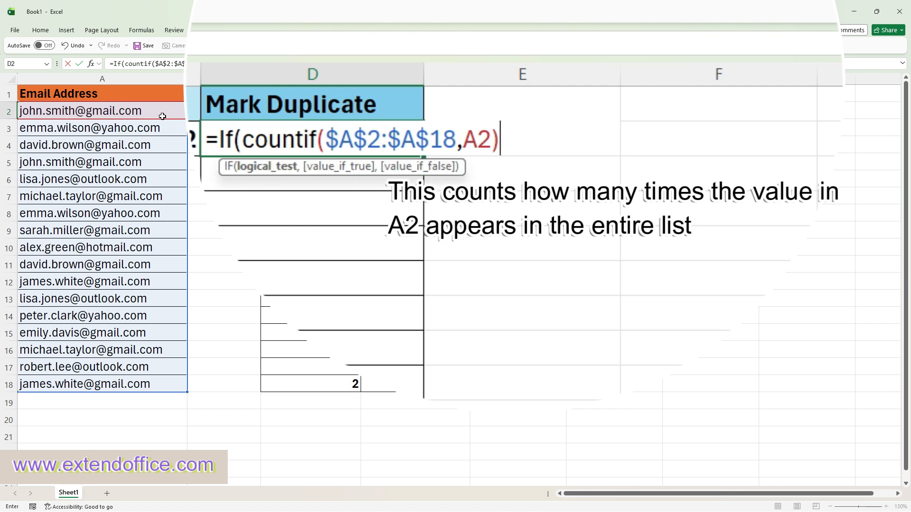
Complete the D2 formula with >1,"Duplicate","") and fill it down to D18
type(">1")
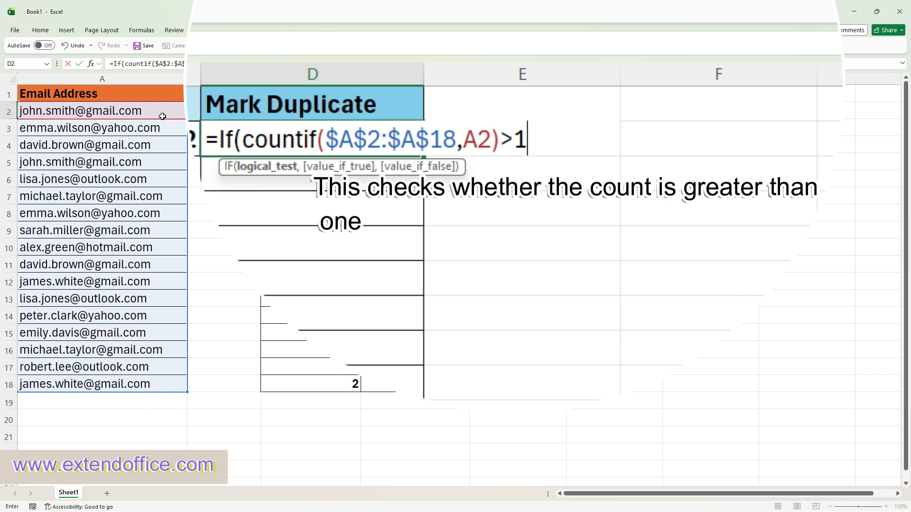
type(",\"Duplica")
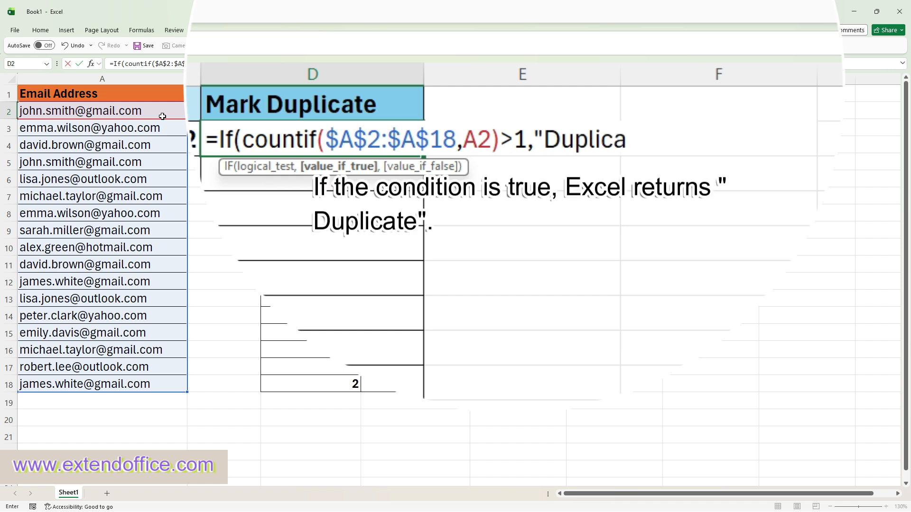
type("te\"")
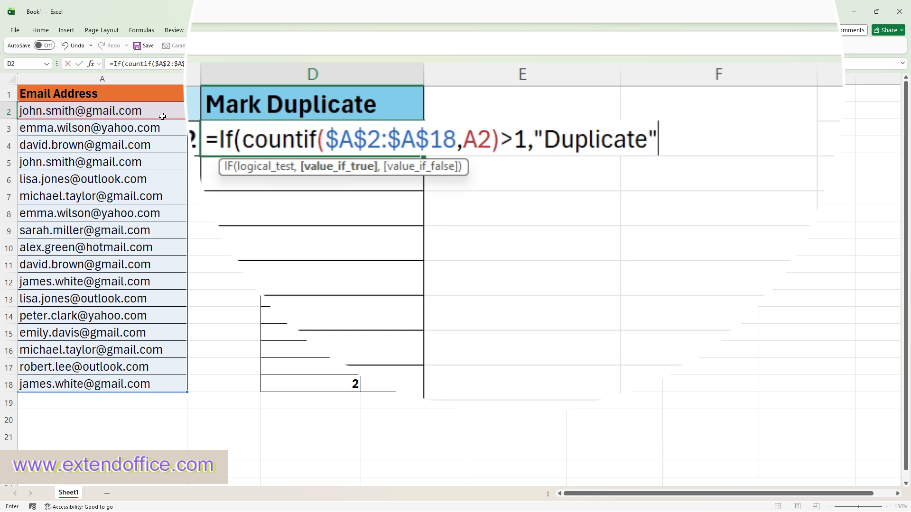
type(",")
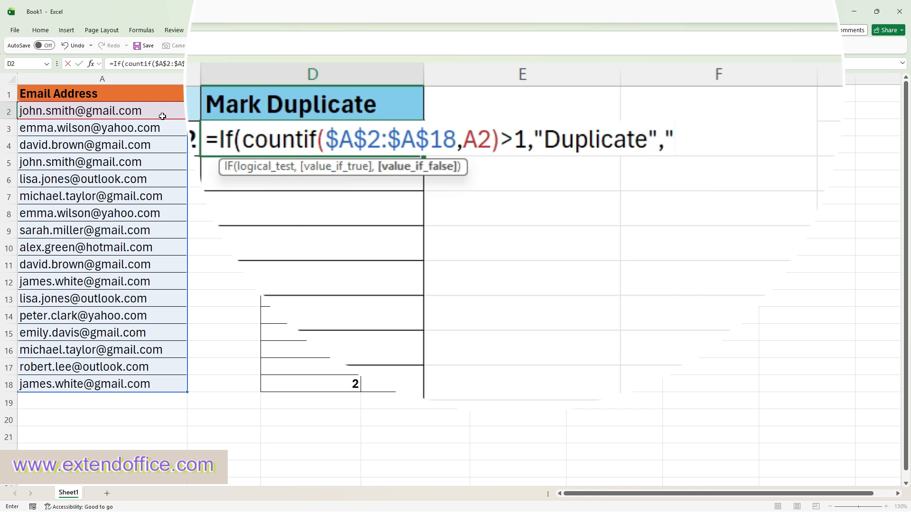
type("\"\"")
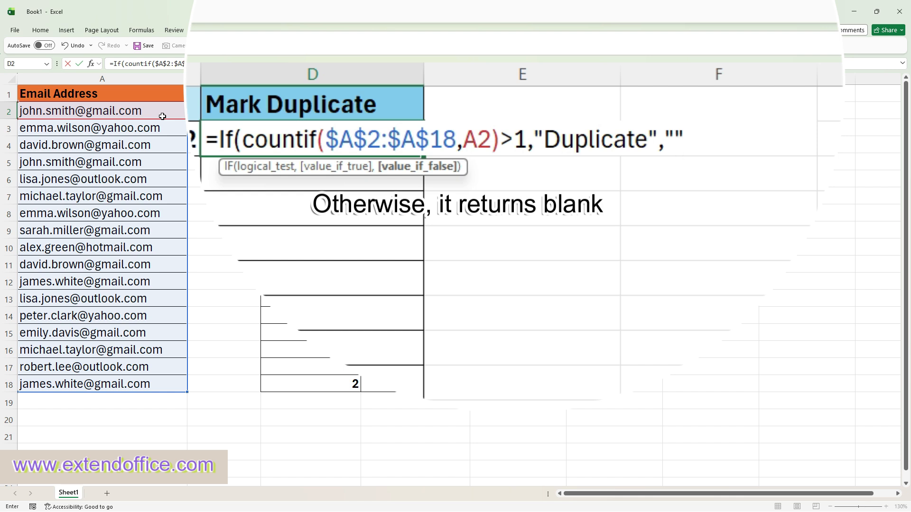
type(")")
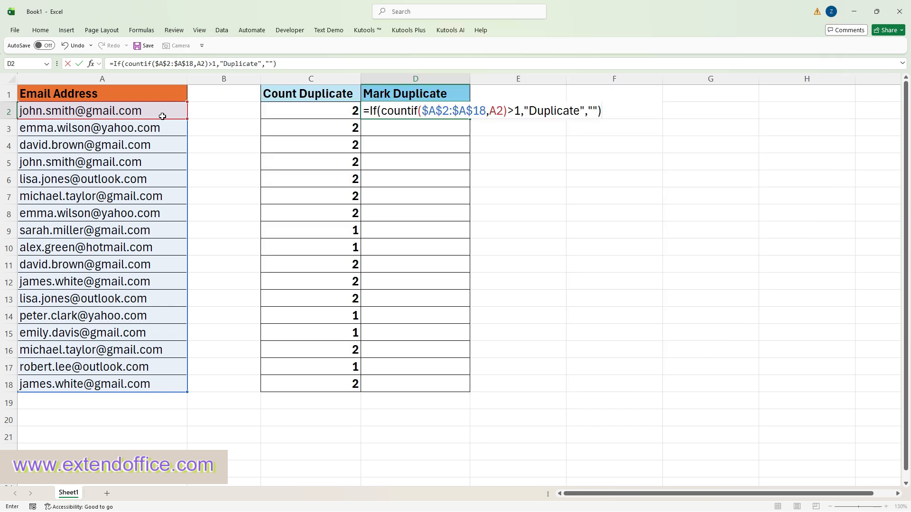
key("Return")
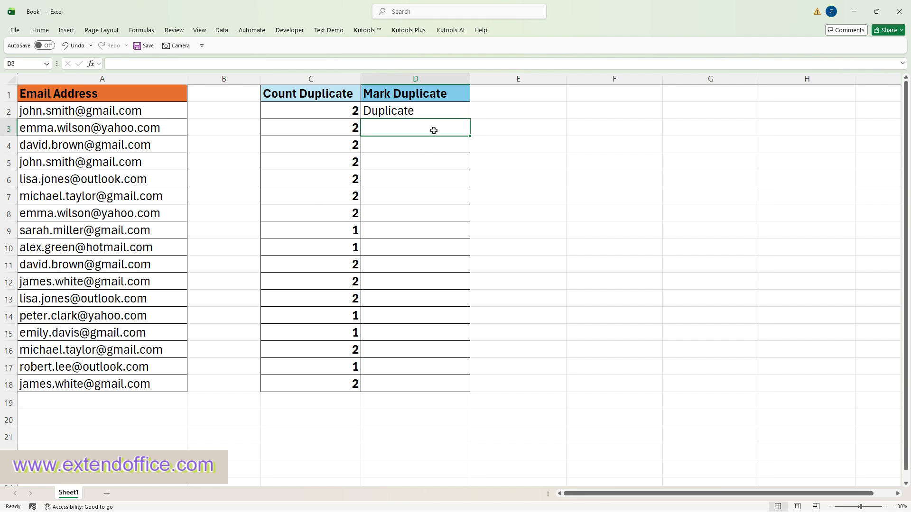
left_click(465, 110)
left_click_drag(469, 122, 479, 388)
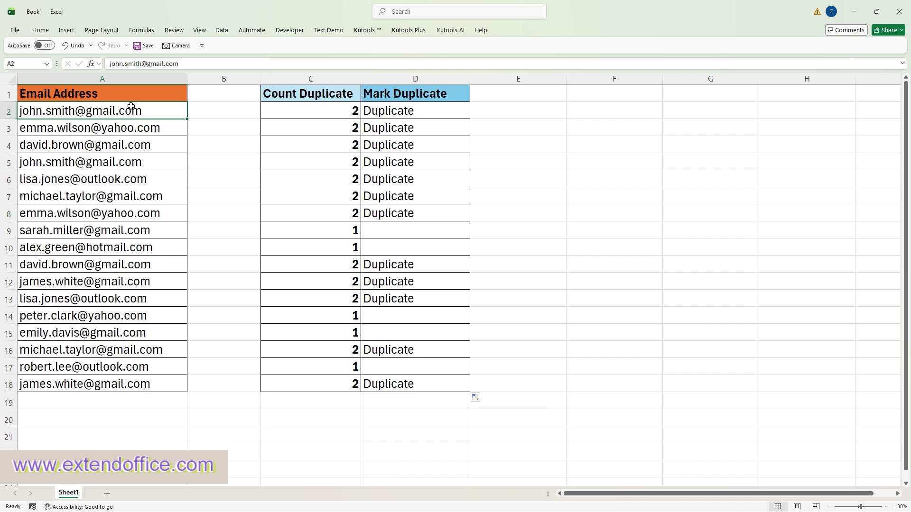
Run Kutools' Select Duplicate & Unique Cells on A2:A18 by each row, using All duplicates (Including 1st one) with a red font color
left_click_drag(134, 107, 104, 380)
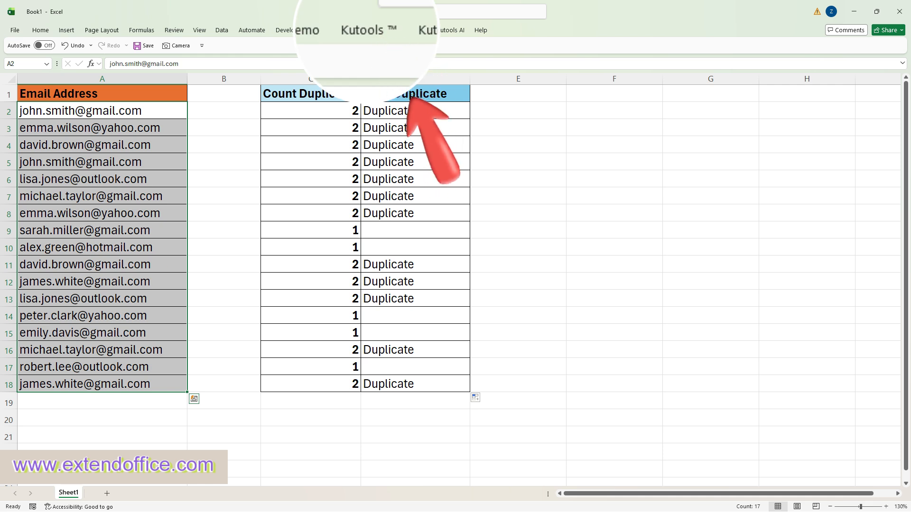
left_click(387, 36)
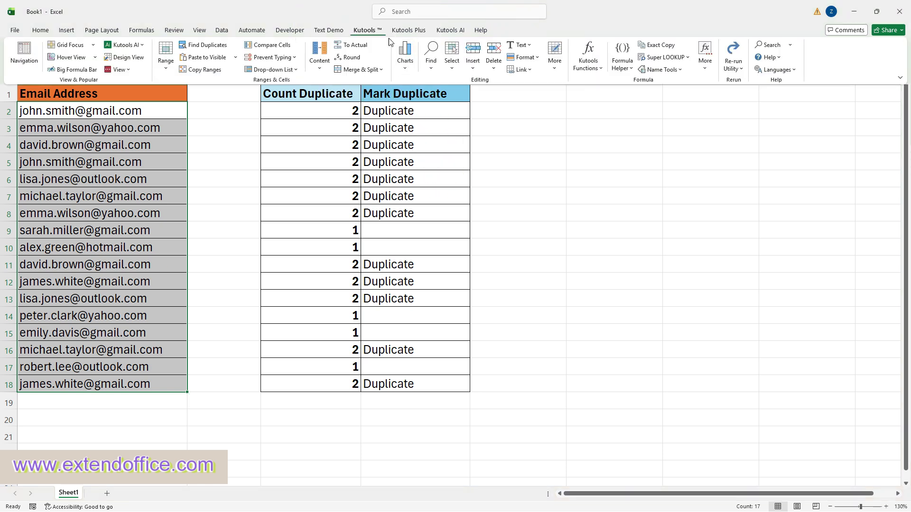
left_click(452, 65)
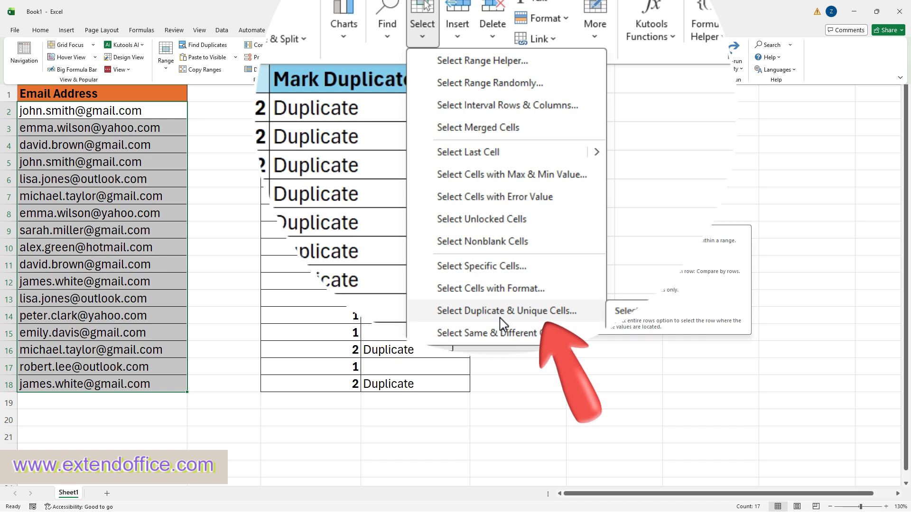
left_click(496, 238)
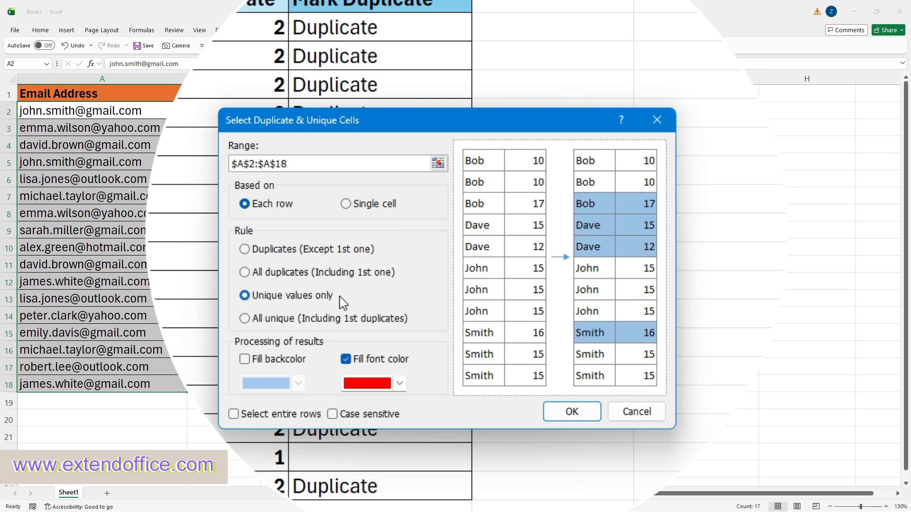
left_click(320, 279)
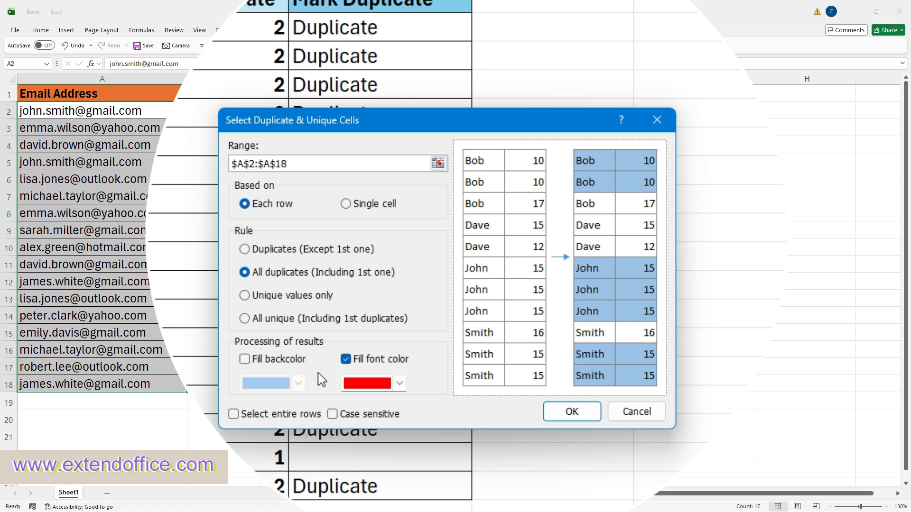
left_click(567, 411)
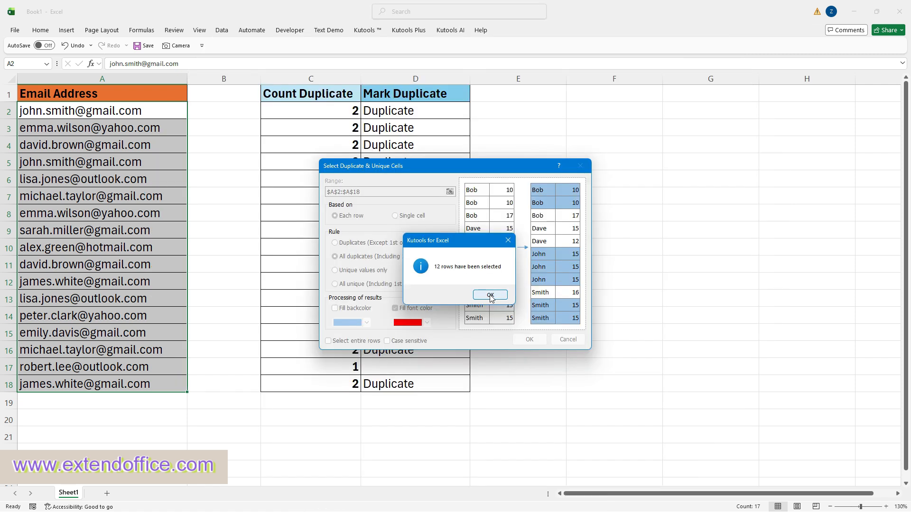
left_click(507, 336)
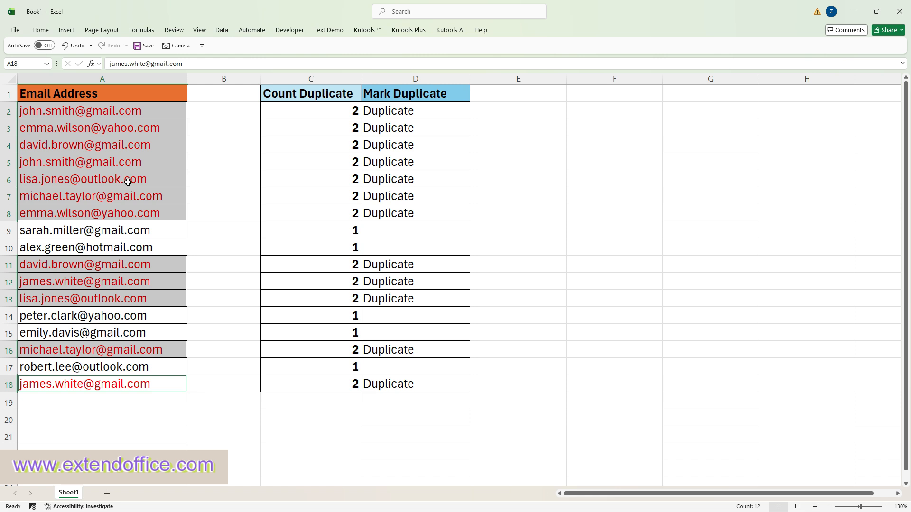